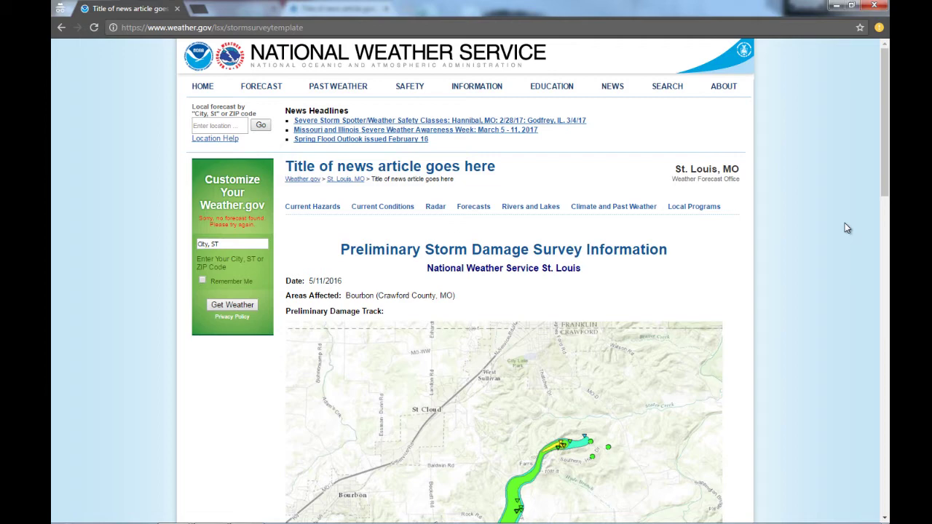
- Open the interactive NWS Damage Survey Viewer from the damage track map on the page
scroll(841, 230, down, 3)
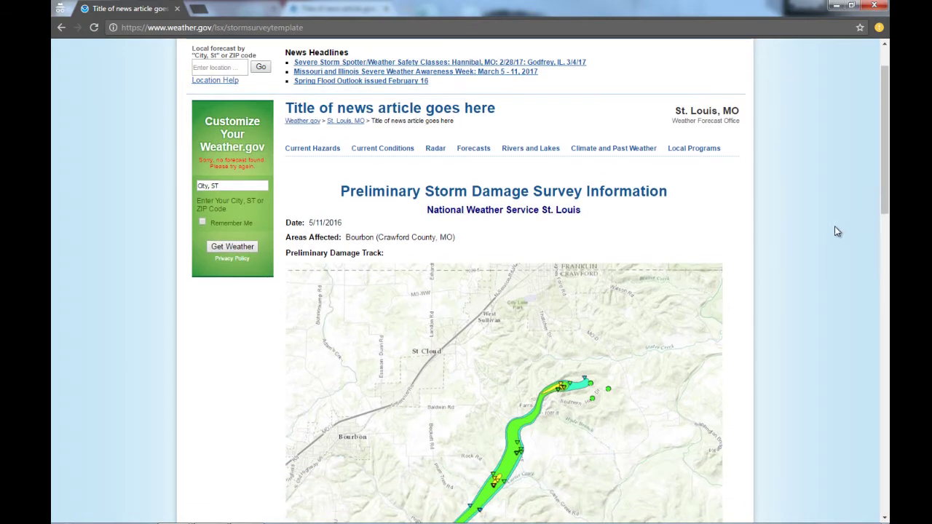
scroll(836, 232, down, 1)
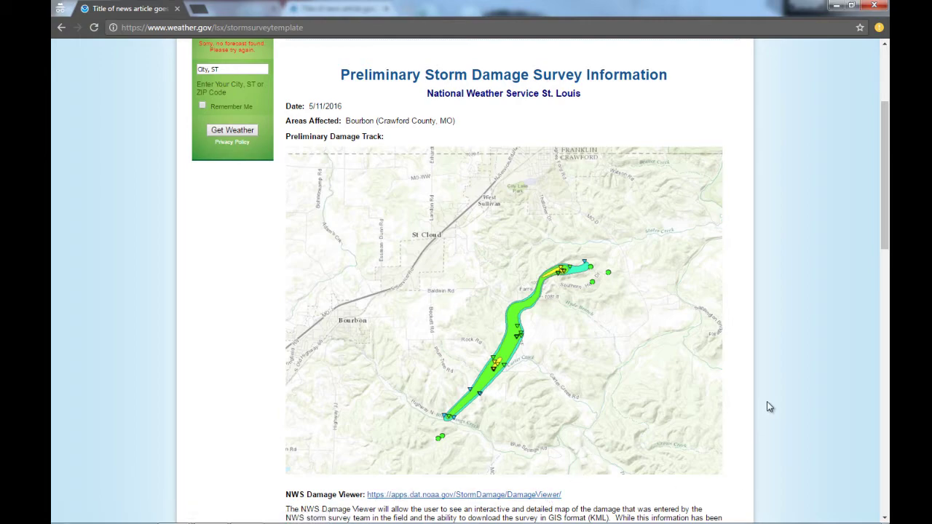
scroll(768, 407, down, 2)
scroll(768, 408, down, 5)
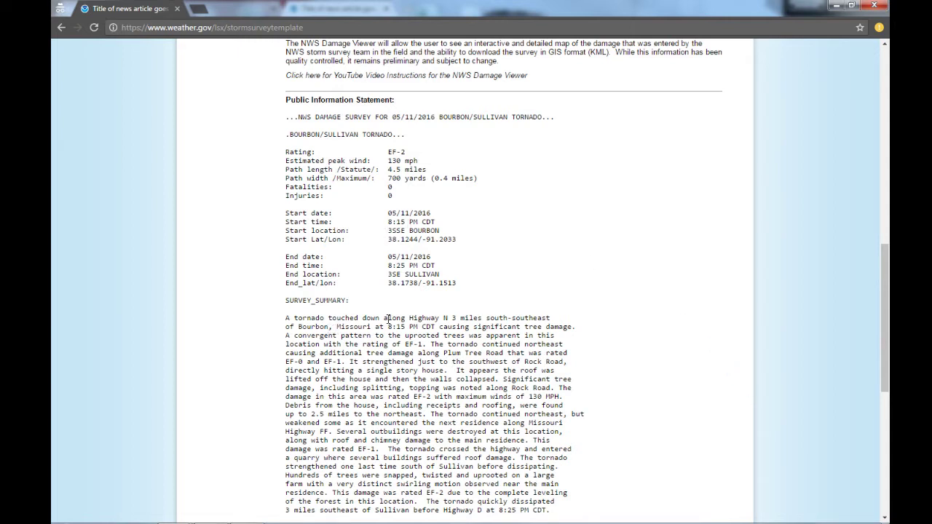
scroll(653, 304, up, 8)
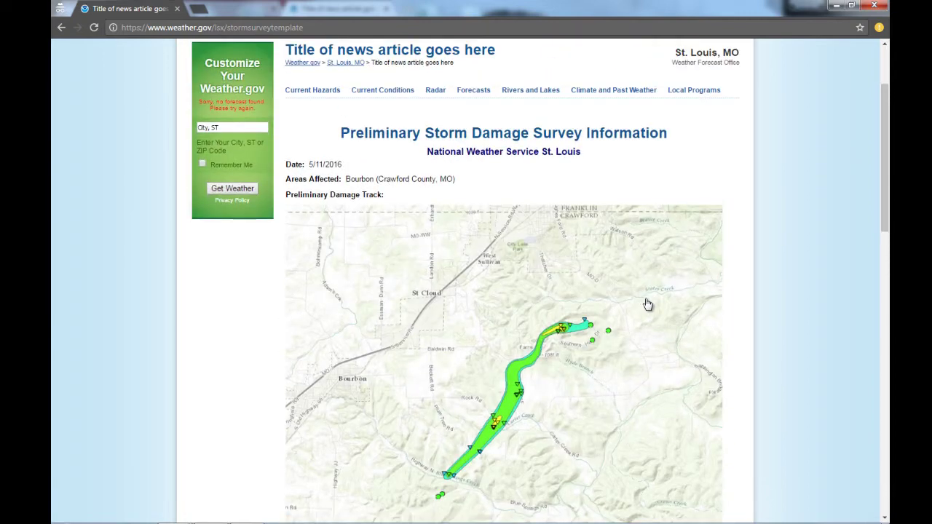
scroll(639, 305, down, 2)
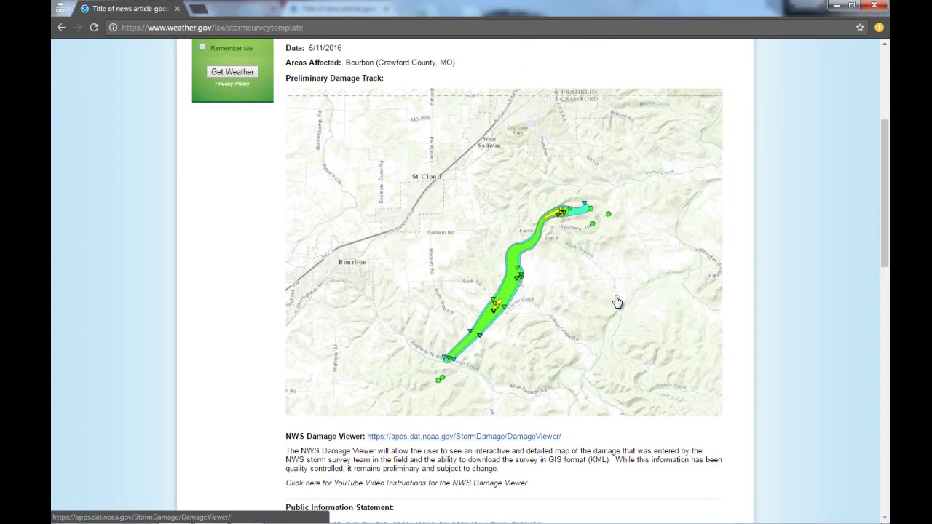
click(486, 295)
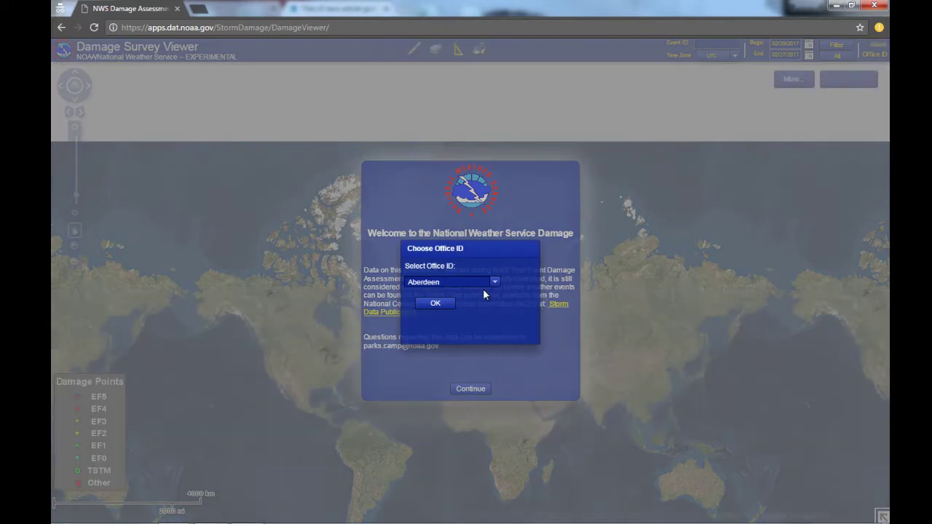
- Choose St. Louis as the Office ID and confirm with OK
click(494, 286)
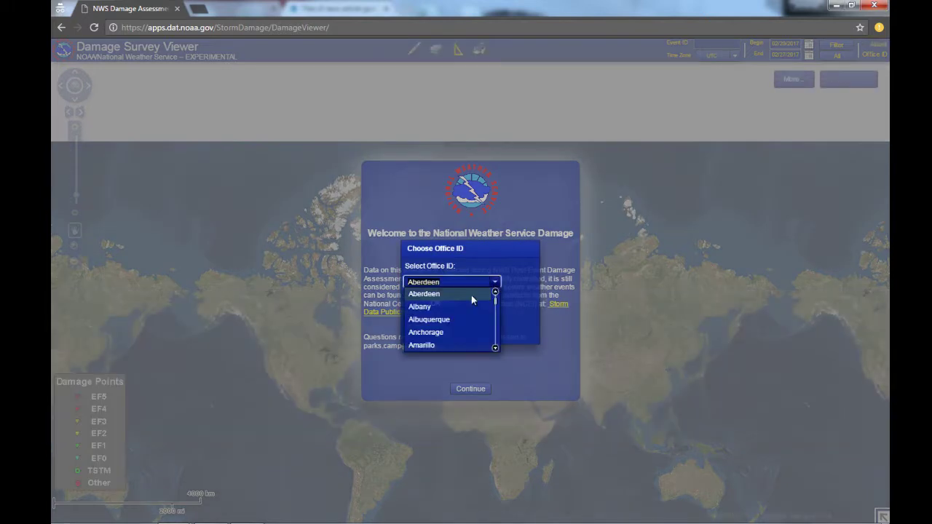
scroll(460, 313, down, 5)
scroll(460, 319, down, 7)
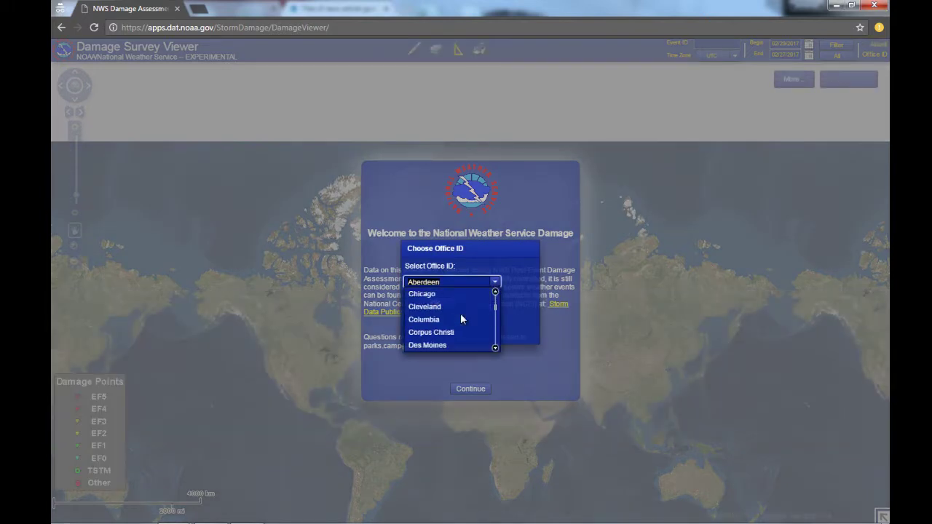
scroll(459, 313, down, 9)
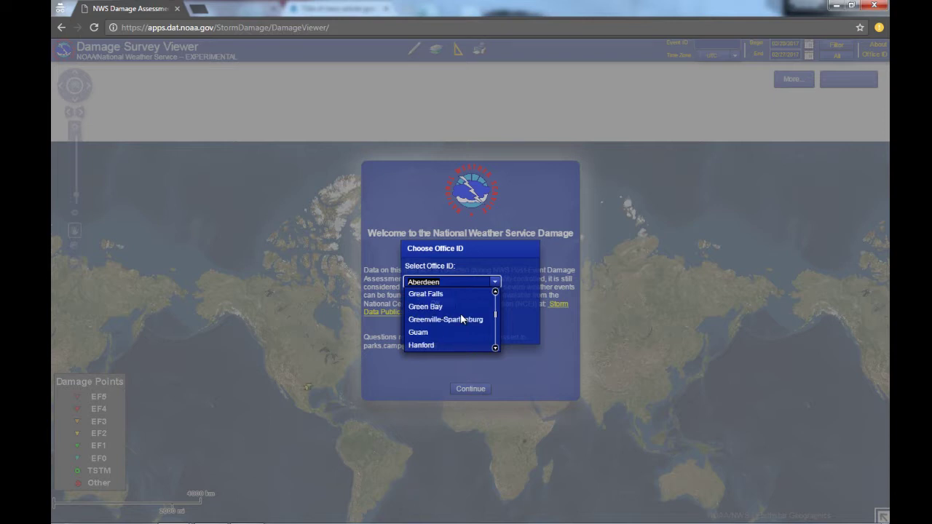
scroll(436, 321, down, 12)
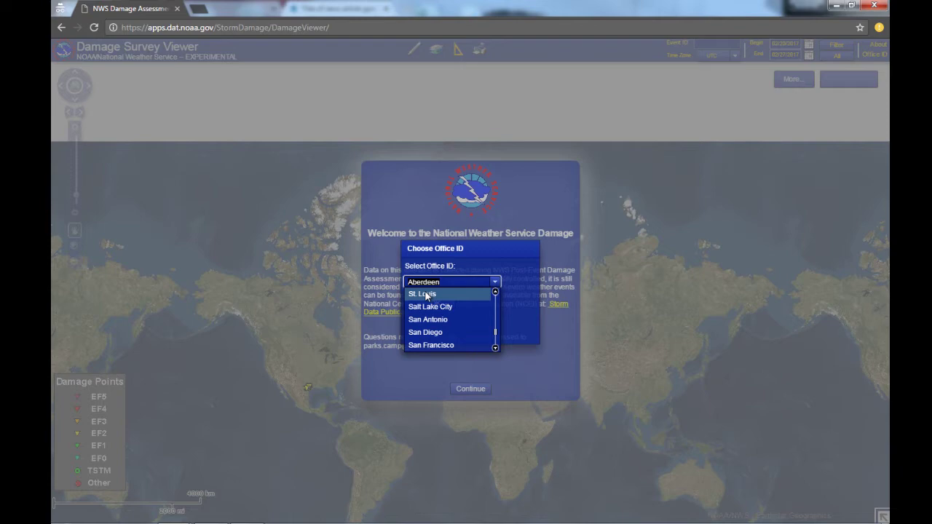
click(425, 293)
click(433, 303)
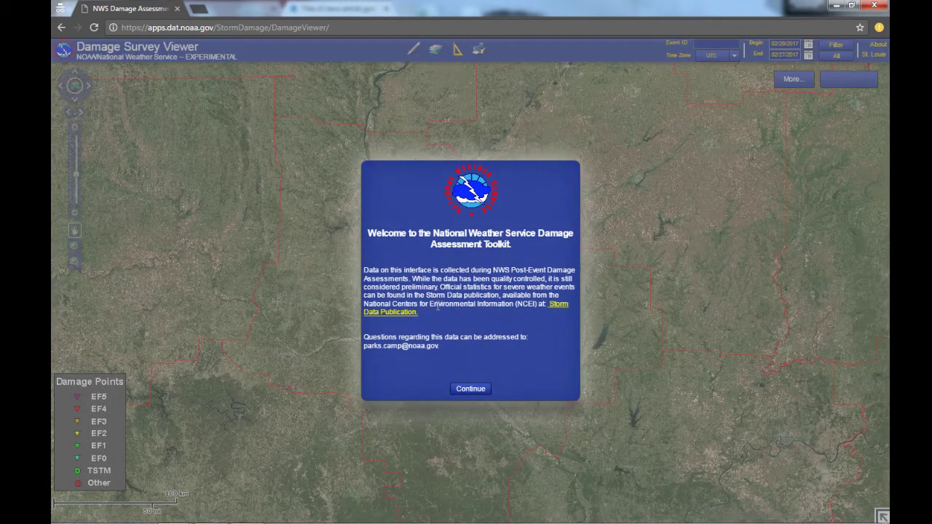
- Close the welcome notice, then set Begin to 02/01/2016 and End to 02/27/2017
click(471, 388)
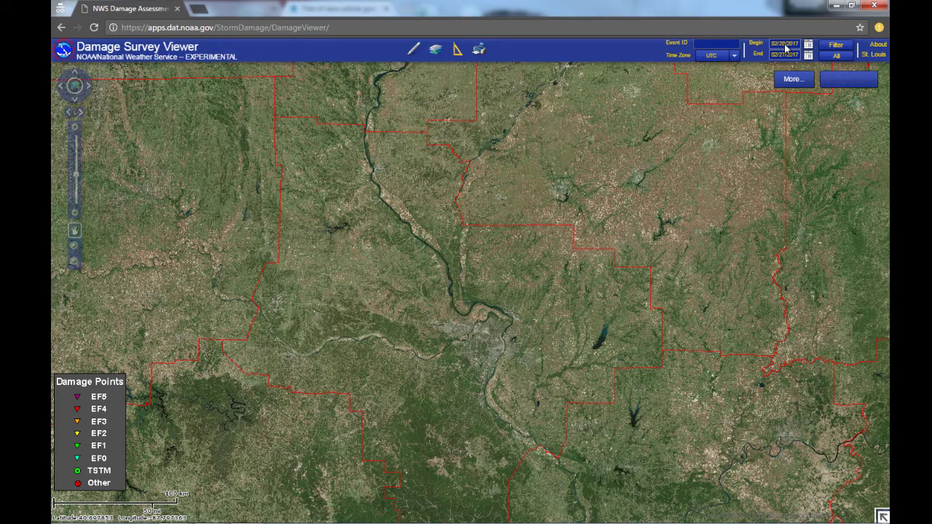
click(807, 44)
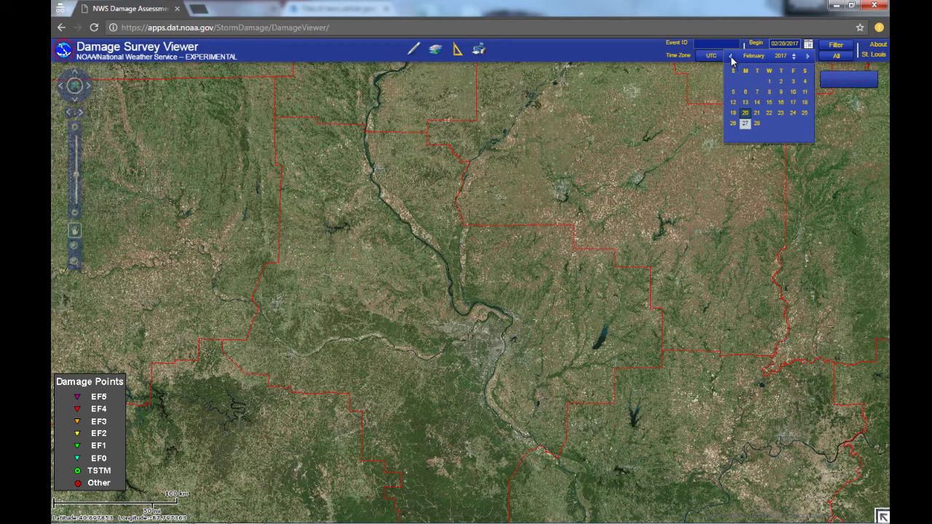
click(794, 56)
click(745, 82)
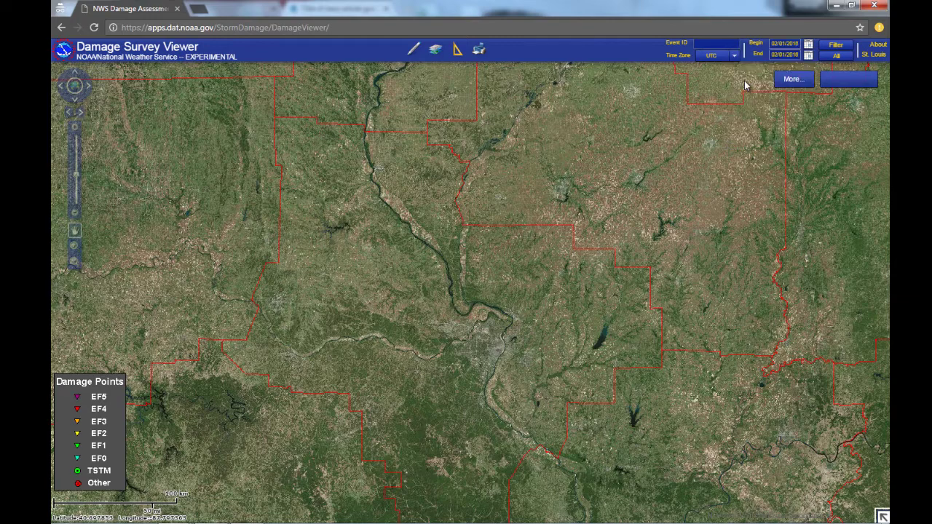
click(808, 56)
click(793, 65)
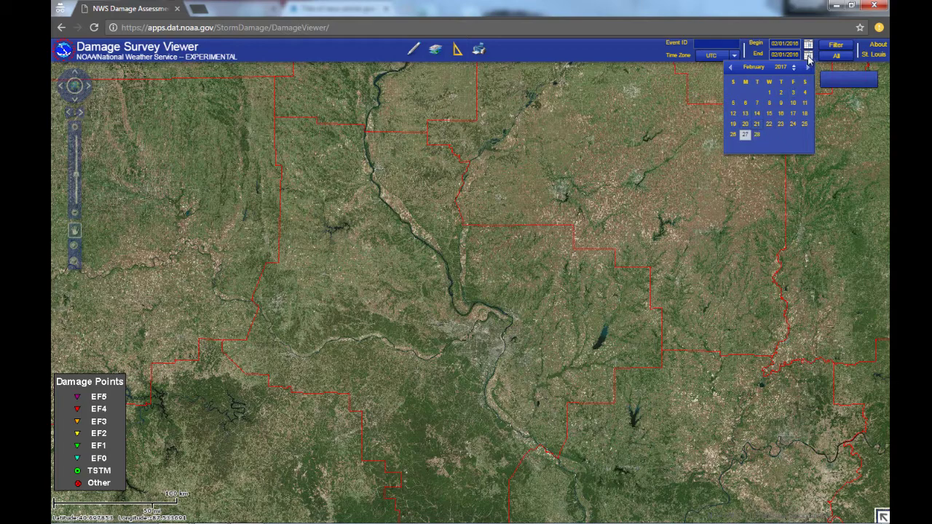
click(745, 134)
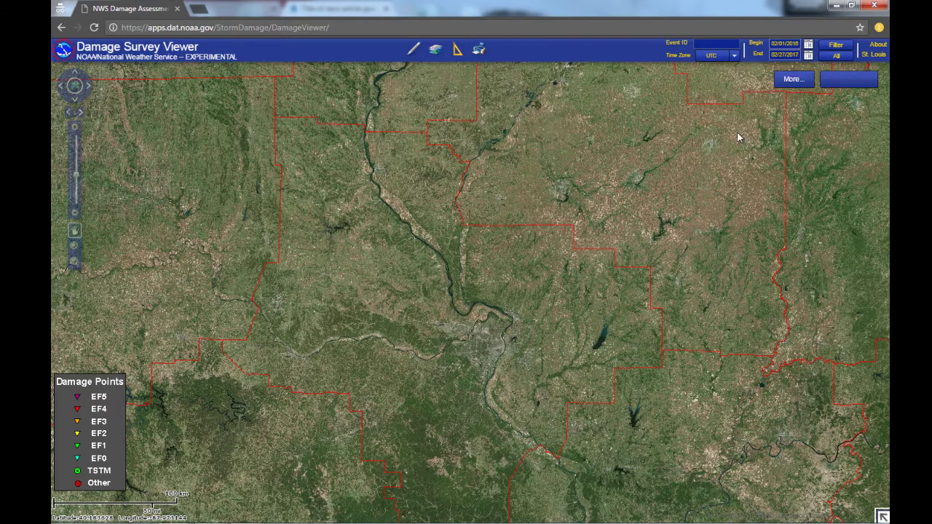
- Filter damage points for the chosen dates and zoom onto the swath west of St. Louis
click(836, 47)
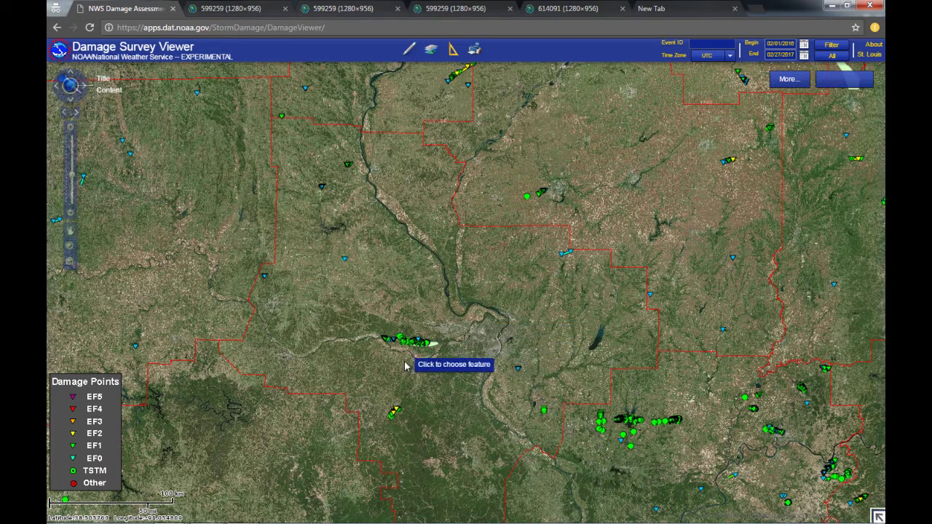
scroll(404, 364, up, 1)
scroll(390, 355, up, 1)
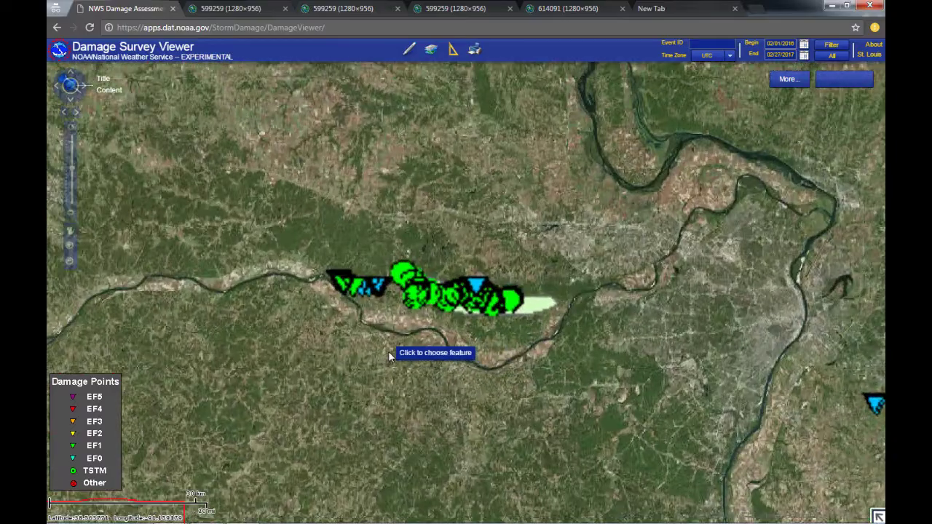
scroll(389, 356, up, 1)
scroll(387, 355, up, 1)
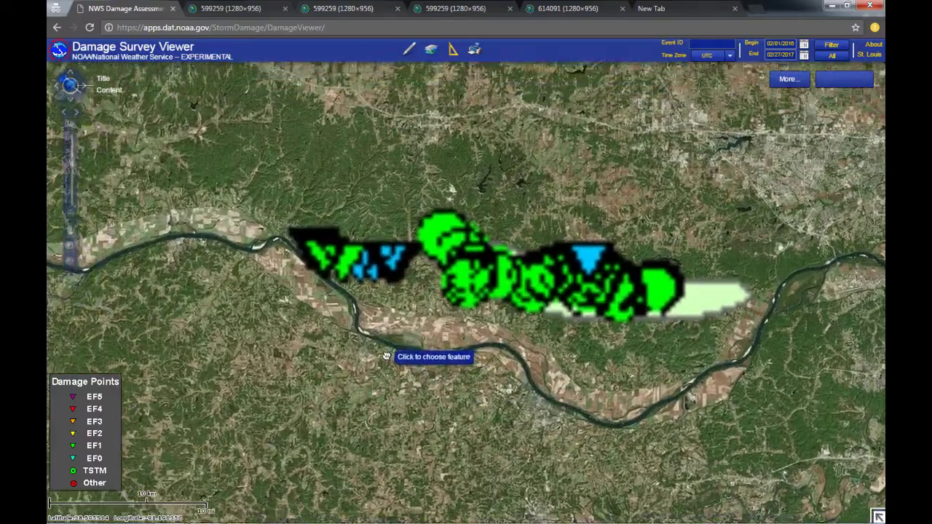
drag(386, 356, 395, 370)
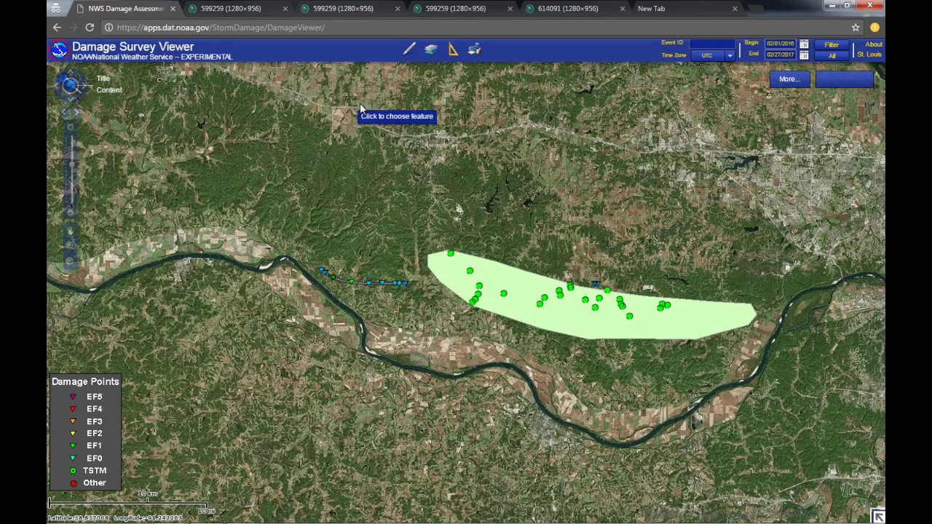
- Identify the Pinckney storm track and open its damage point photo: EF1, 90 mph
click(408, 53)
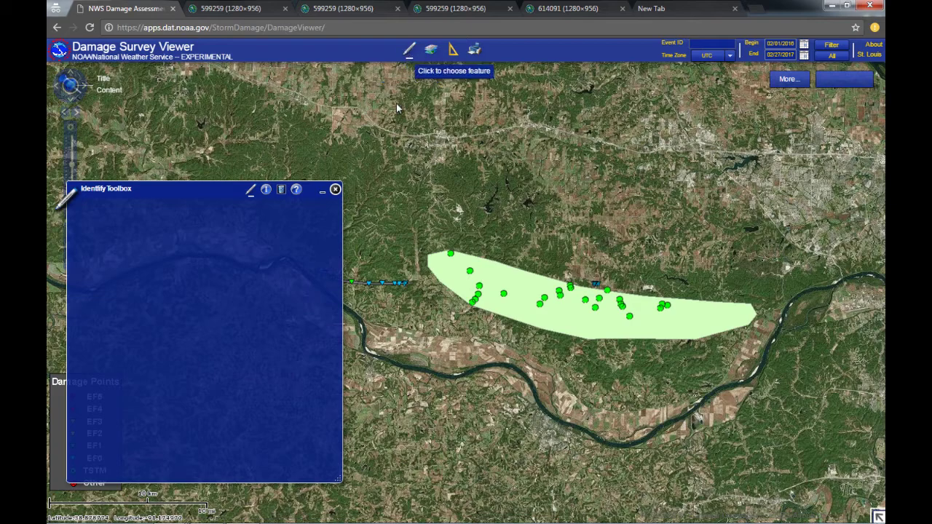
drag(389, 237, 465, 221)
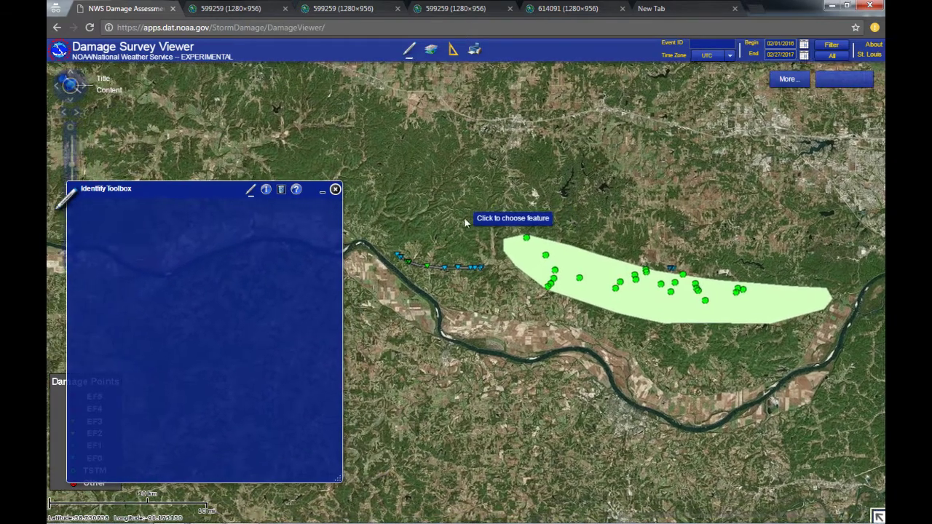
scroll(416, 284, up, 1)
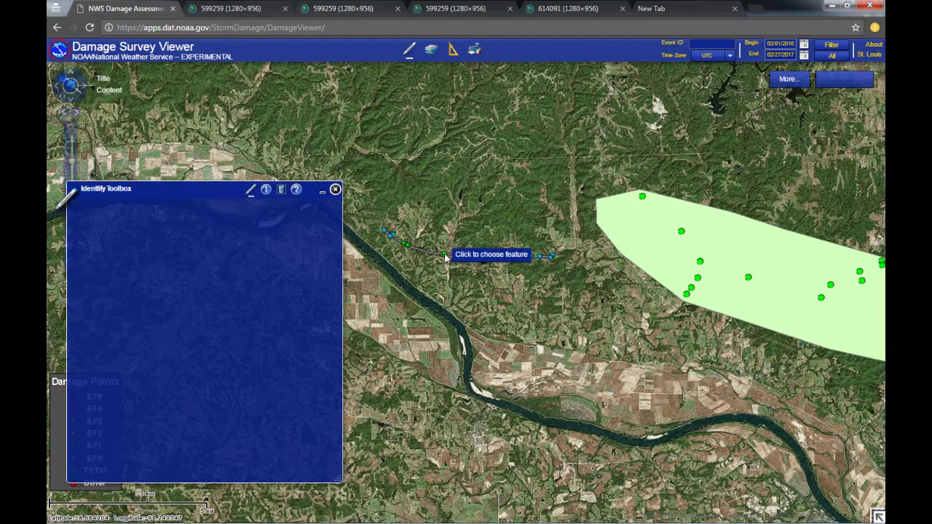
click(444, 257)
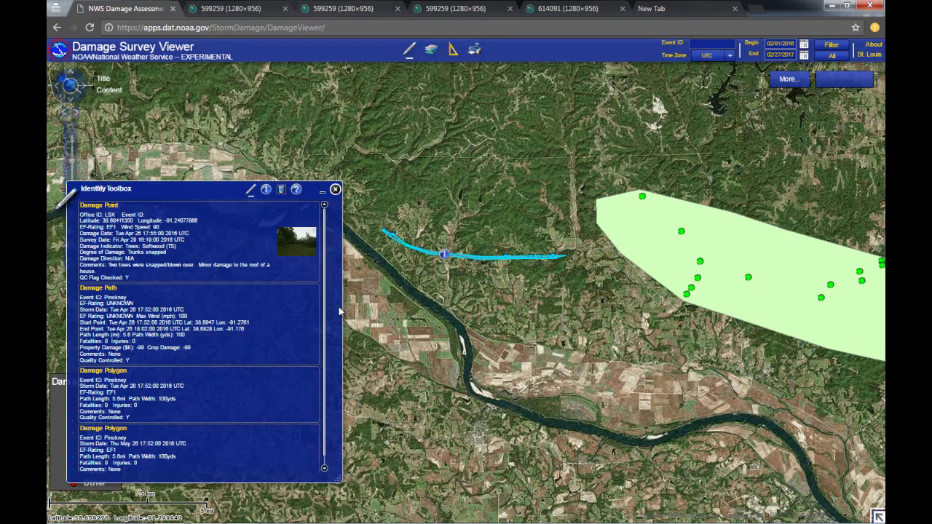
click(128, 235)
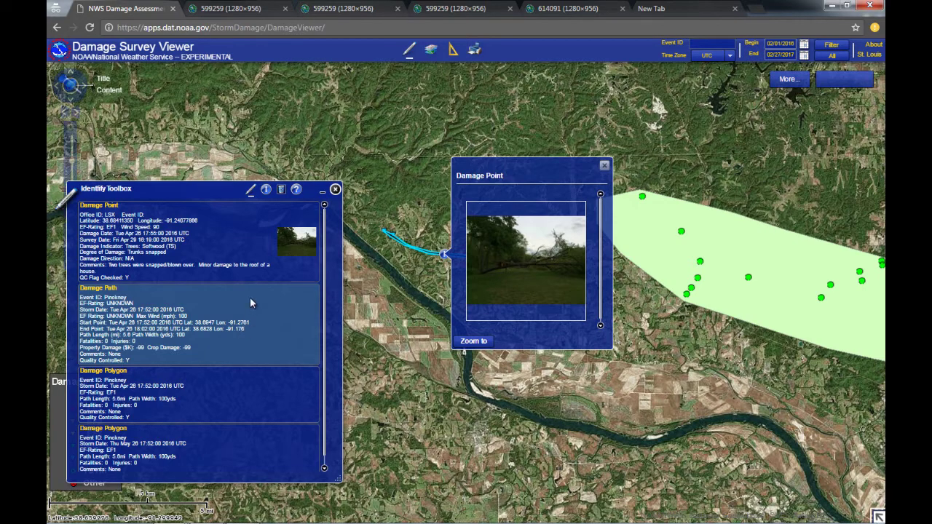
- View the damage photo full size on its own page, then return to the map
click(296, 242)
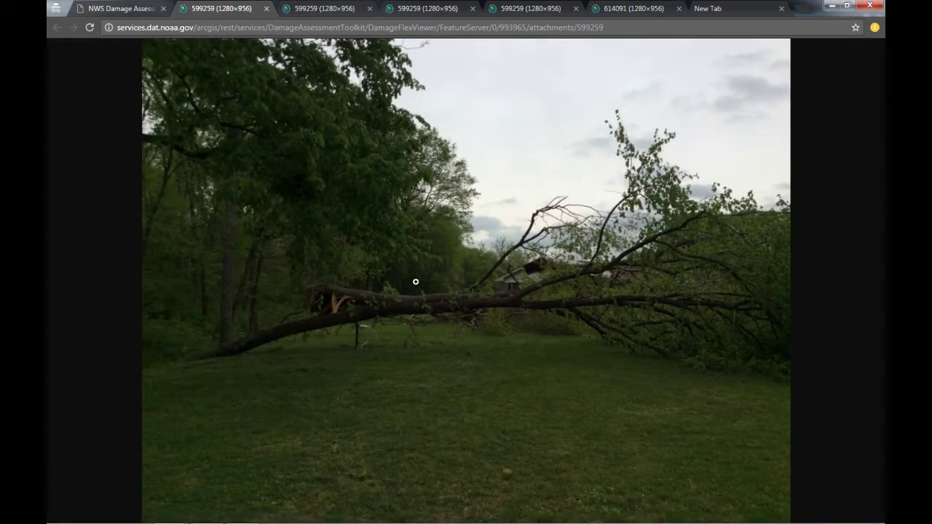
click(421, 296)
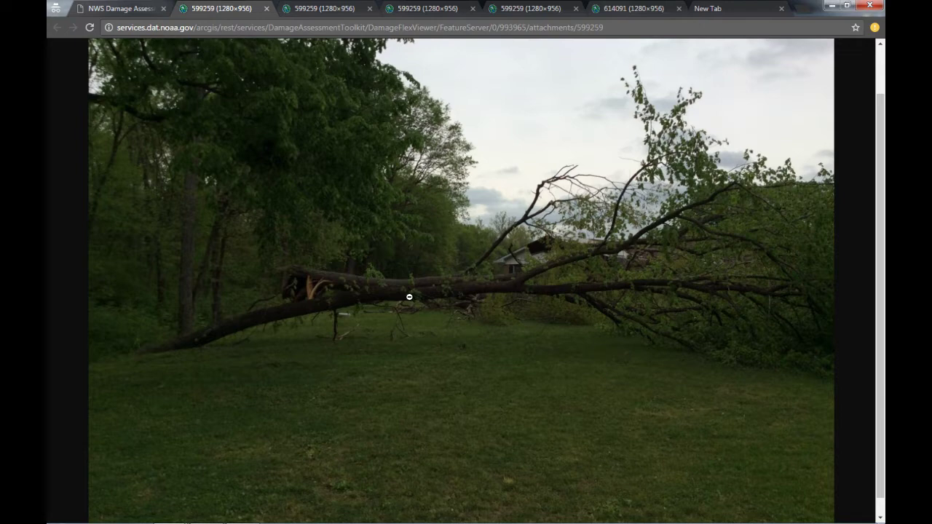
click(134, 9)
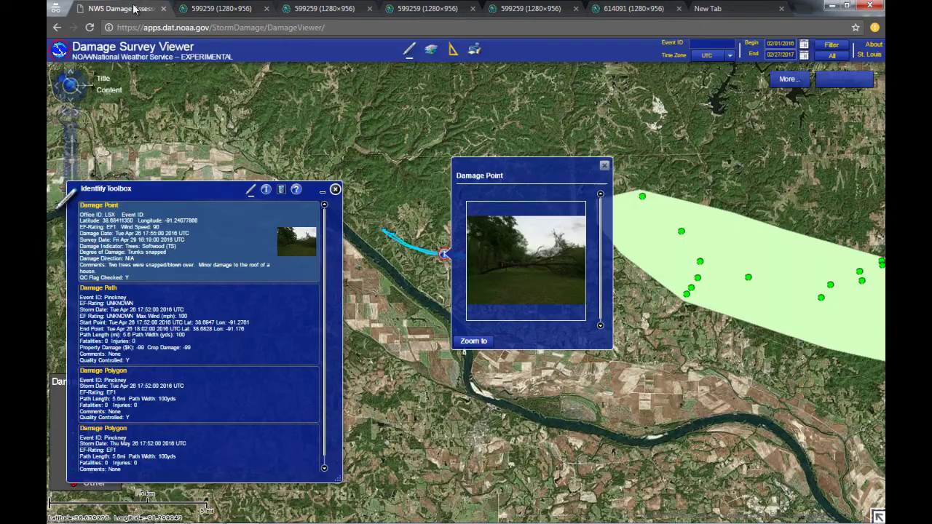
- Close the photo popup and Identify Toolbox, and zoom out to the whole storm area
click(603, 166)
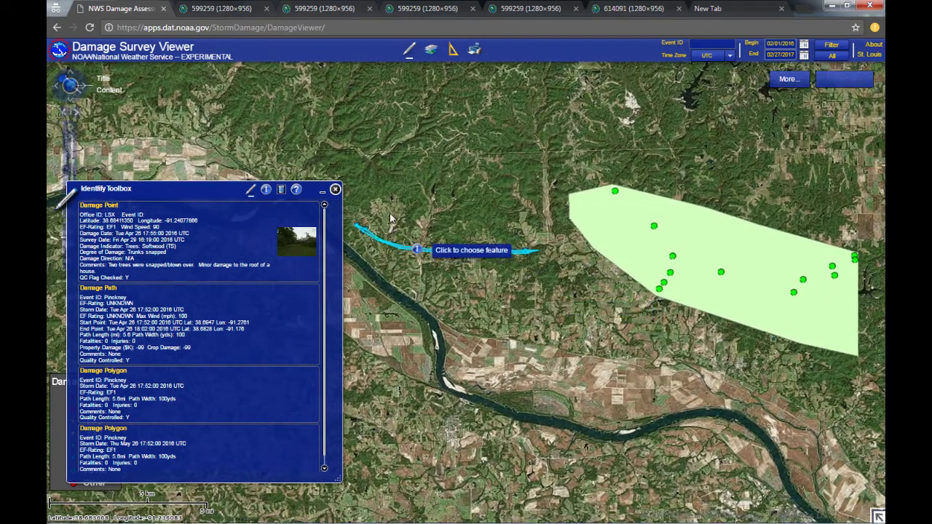
click(335, 189)
scroll(504, 327, down, 1)
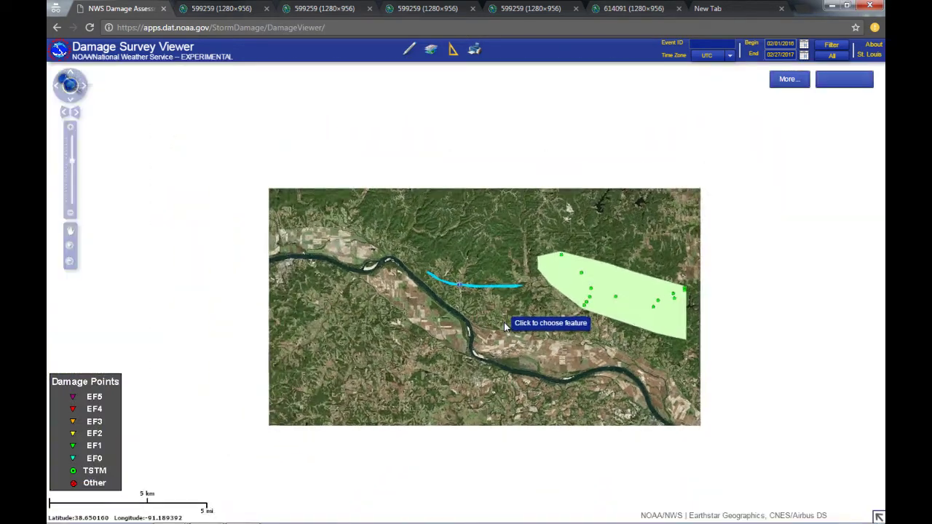
scroll(504, 326, down, 1)
drag(505, 326, 451, 322)
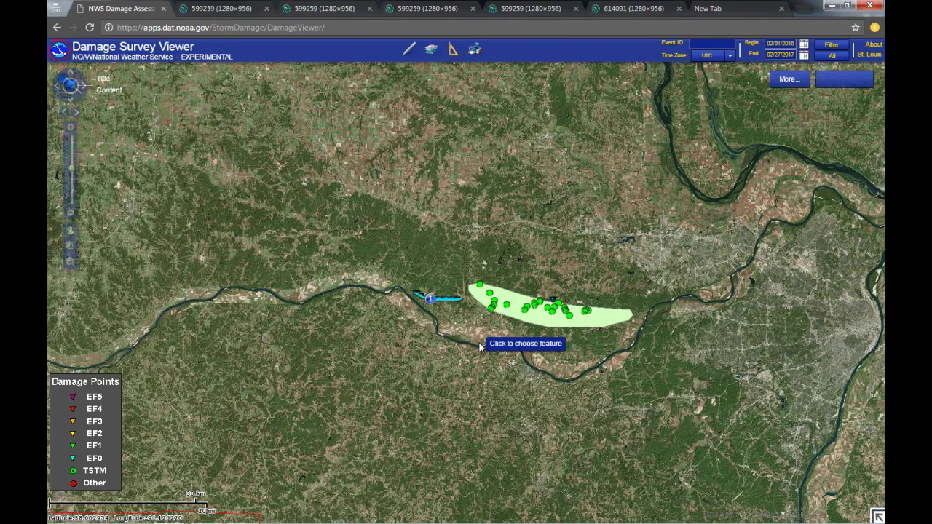
- Draw a six-corner extraction polygon around the damage path and polygon to extract KML
click(432, 51)
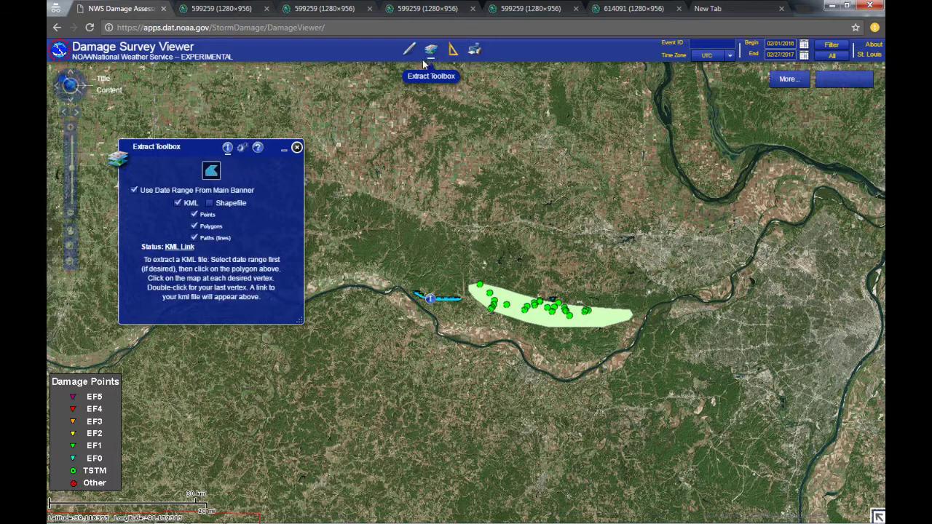
click(211, 173)
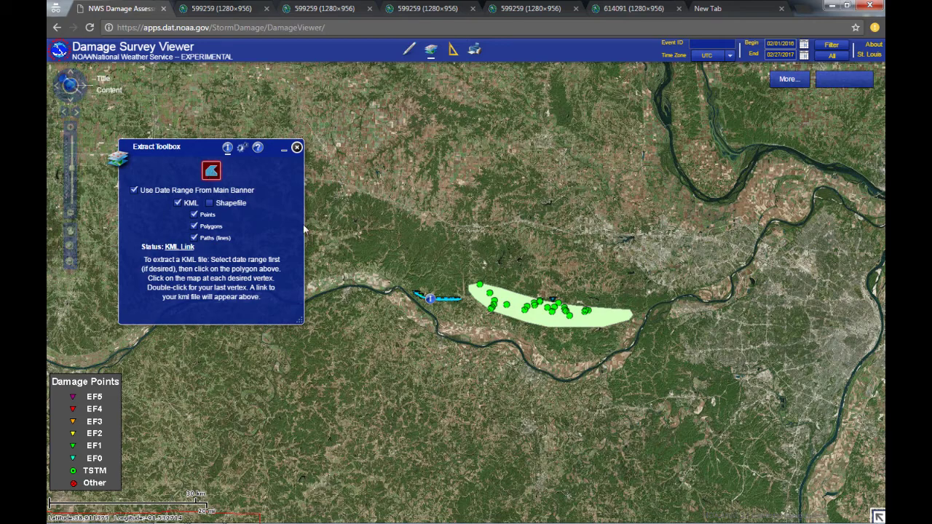
click(424, 243)
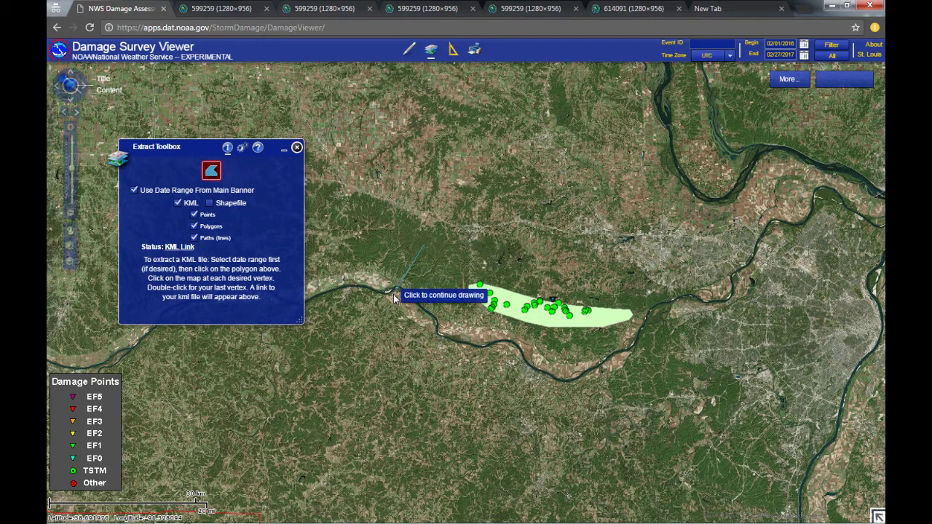
click(393, 294)
click(466, 364)
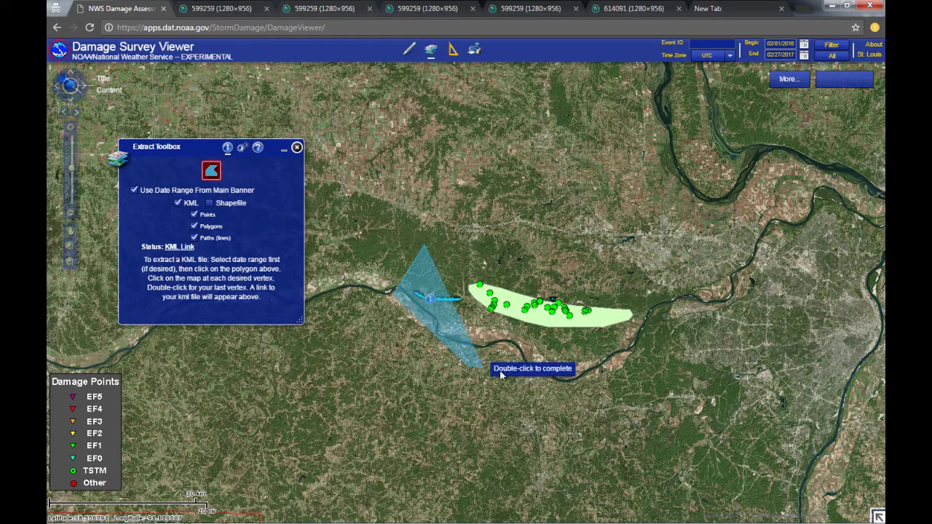
click(606, 384)
click(668, 321)
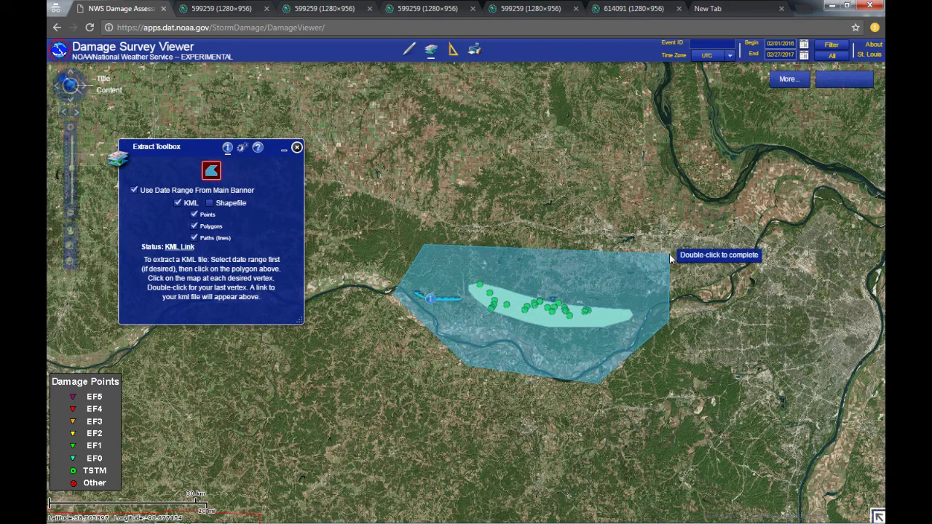
double_click(622, 251)
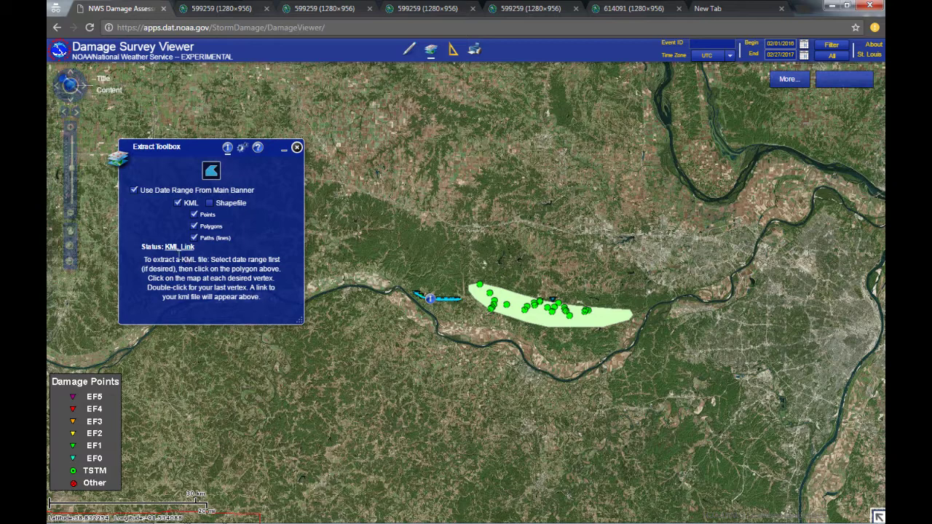
- Download storm_survey (8).kmz via the KML Link and open it in Google Earth Pro
click(179, 247)
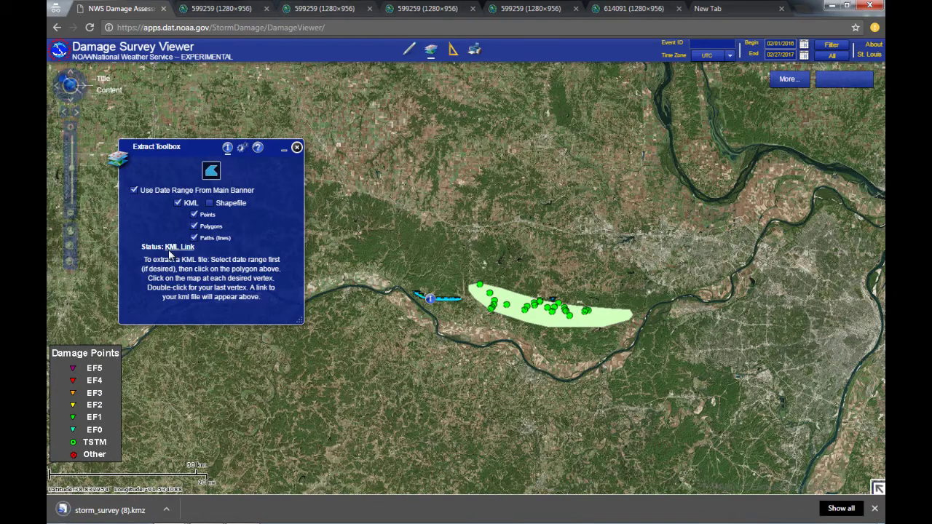
click(98, 512)
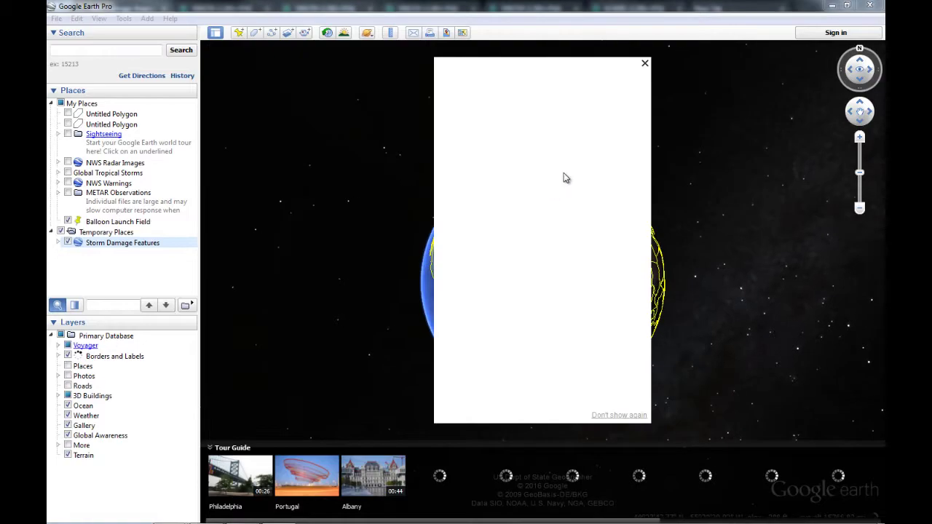
- Close the startup popup, zoom top-down onto the Pinckney track, and open the EF1 placemark's details
click(647, 64)
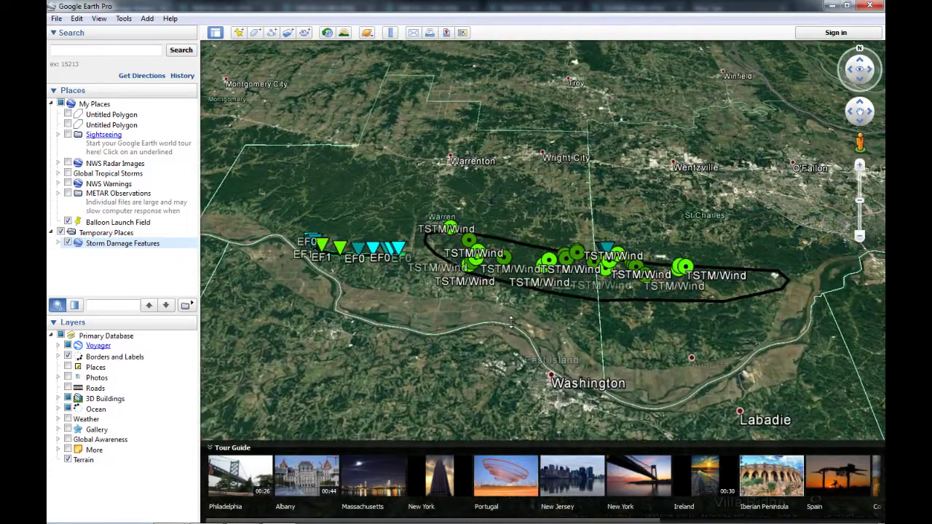
scroll(510, 314, up, 3)
drag(513, 290, 520, 159)
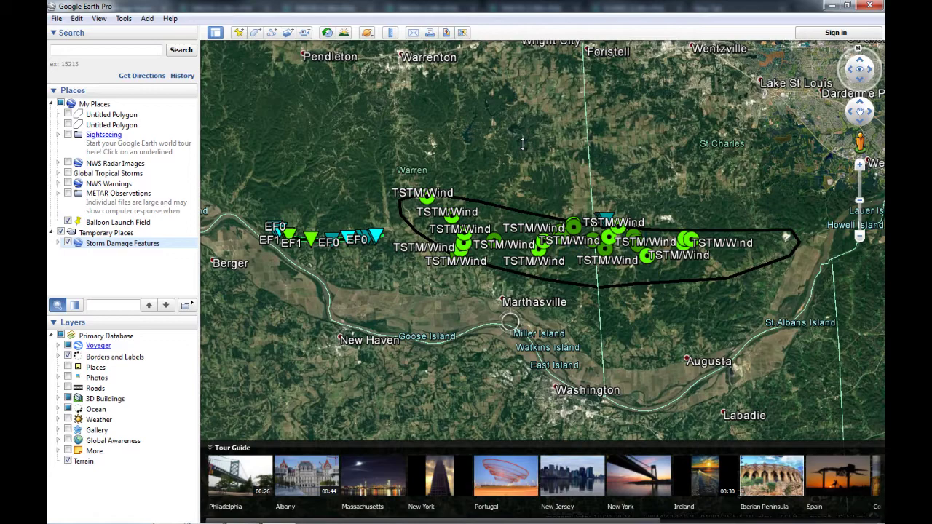
key(u)
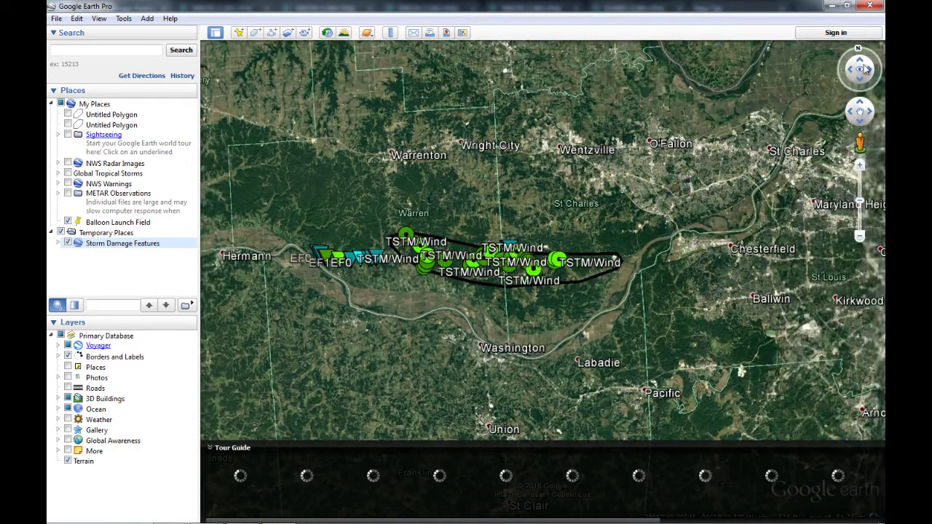
scroll(332, 194, up, 3)
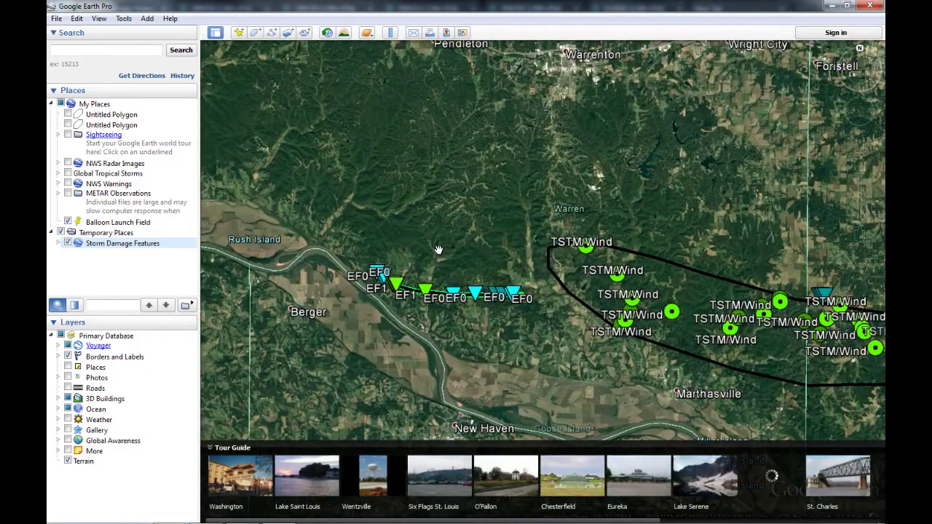
scroll(437, 250, up, 3)
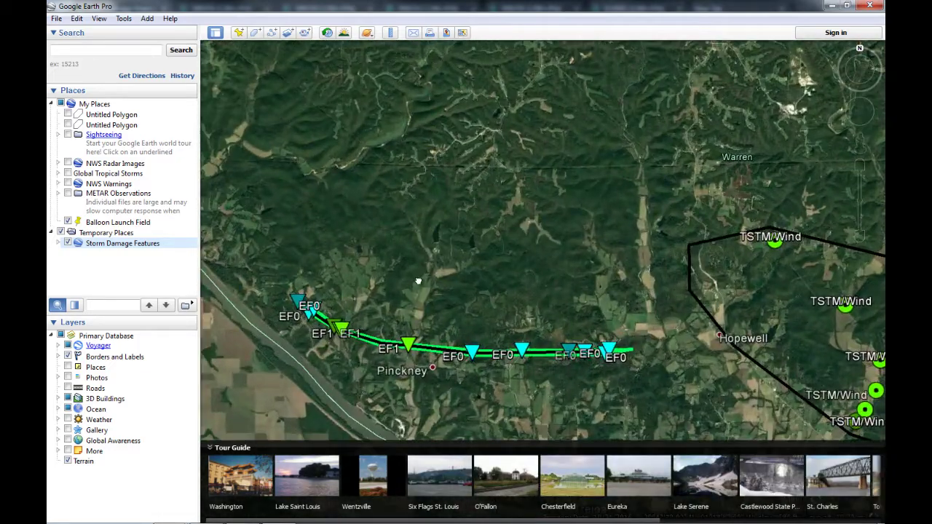
drag(418, 281, 466, 211)
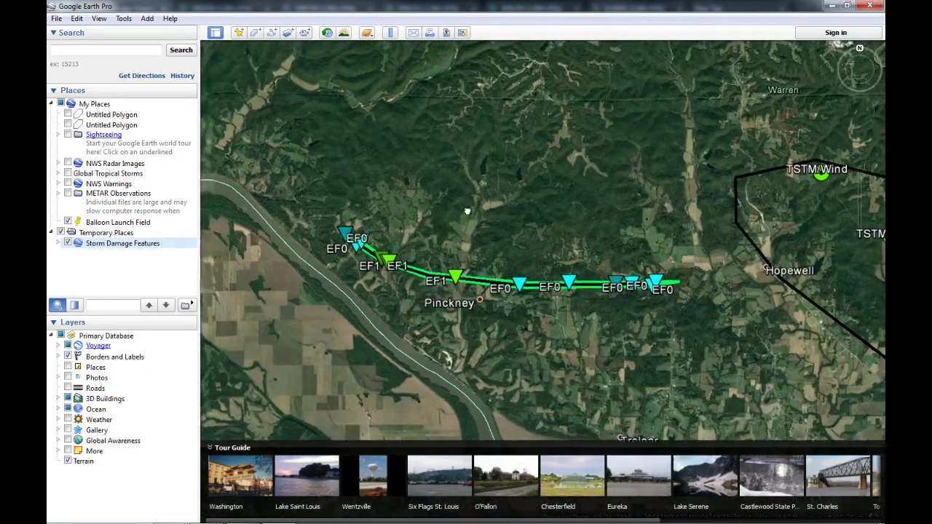
click(457, 276)
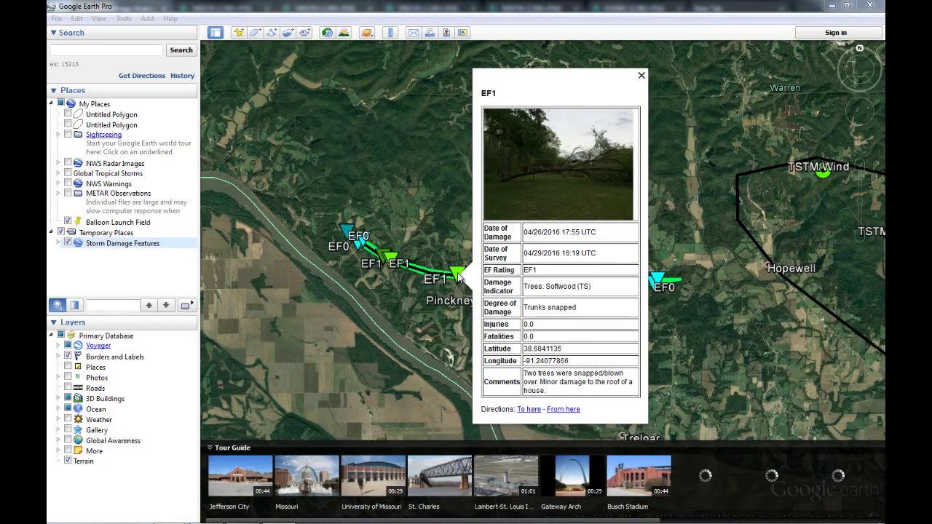